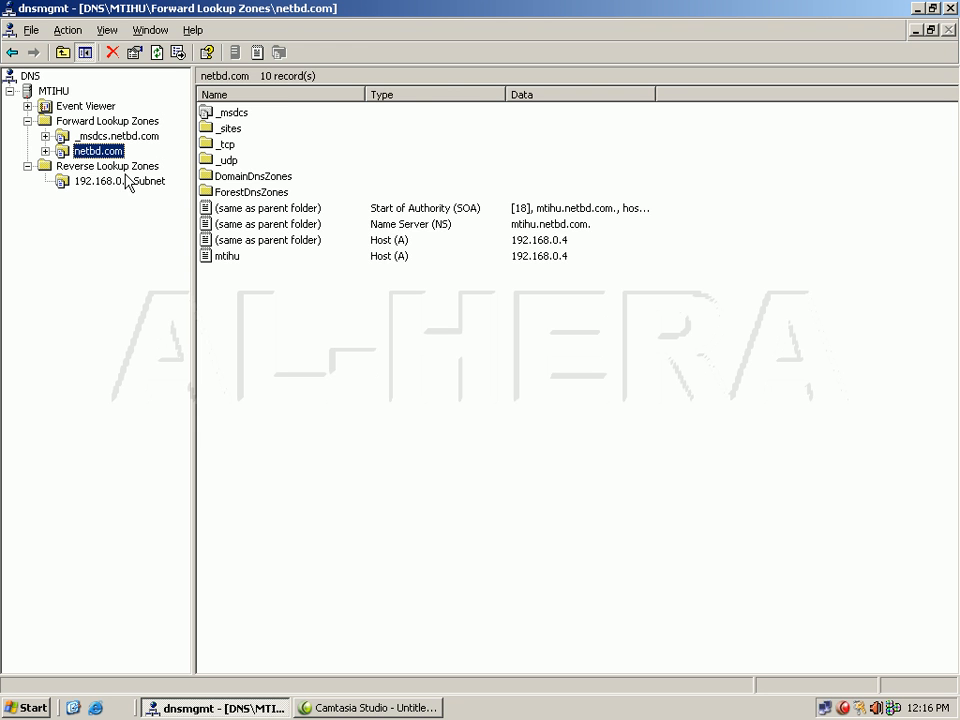
# Step: Review the records in the 192.168.0.x reverse zone and the netbd.com forward zone, including the mtihu host record's properties
pyautogui.click(62, 166)
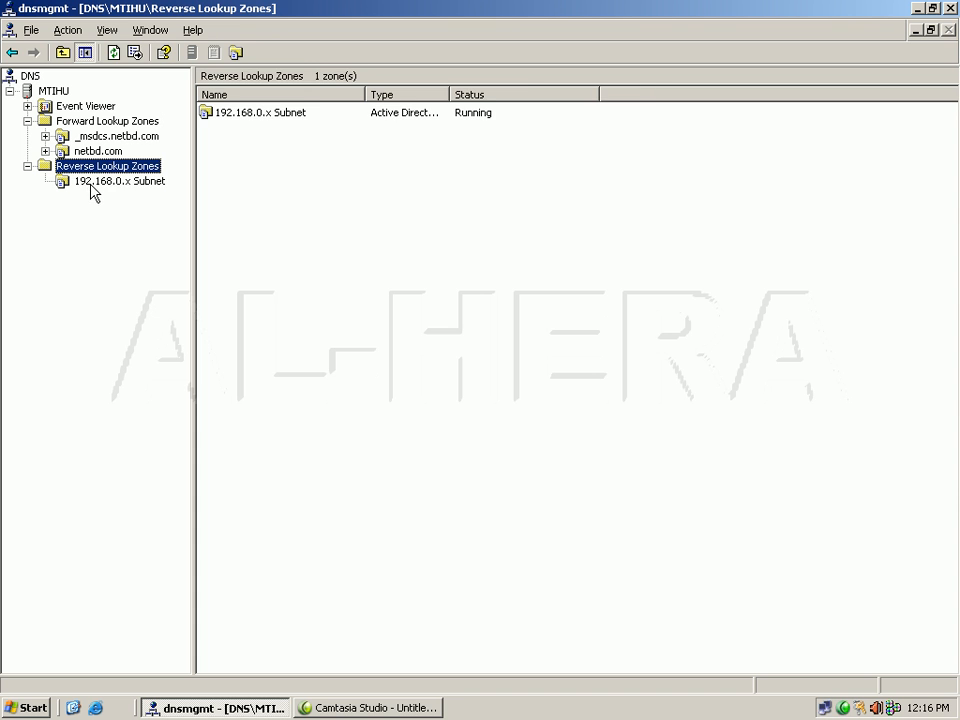
pyautogui.click(91, 184)
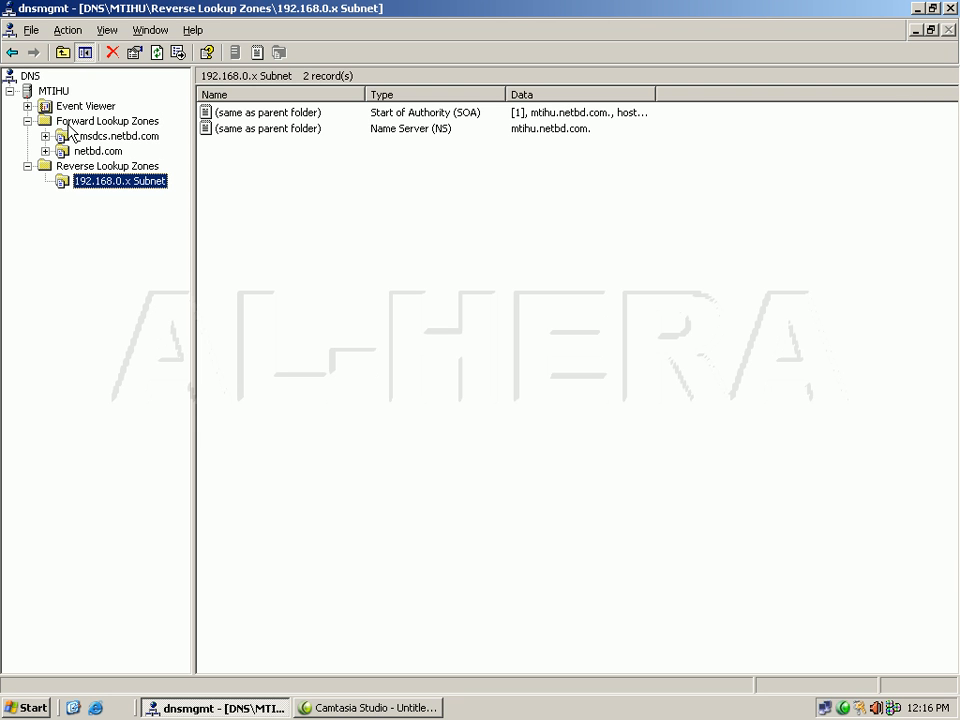
pyautogui.click(68, 122)
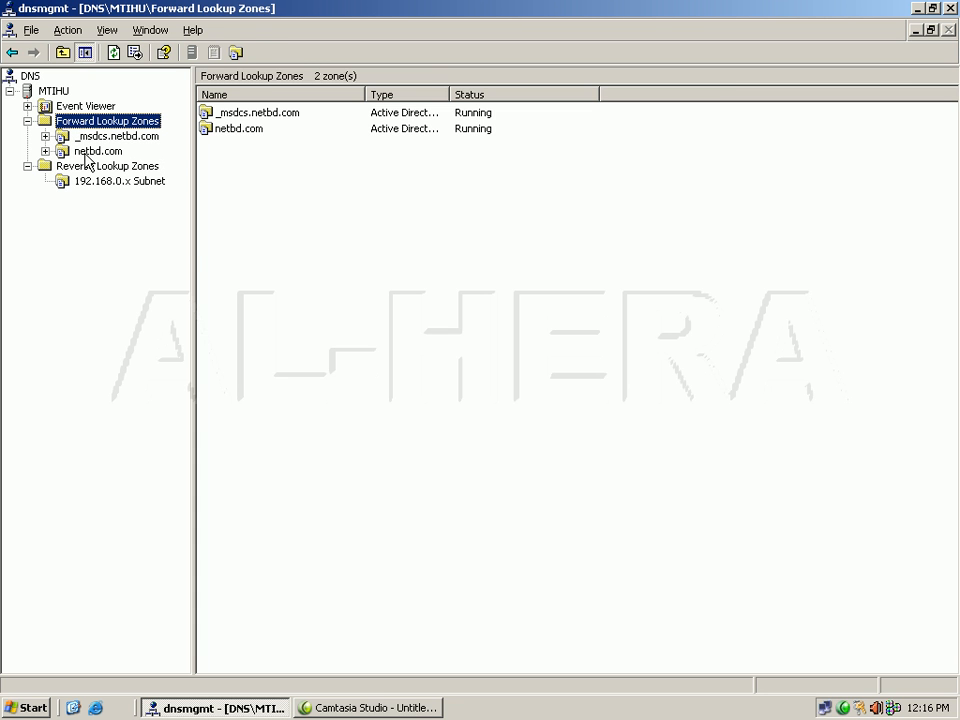
pyautogui.doubleClick(85, 153)
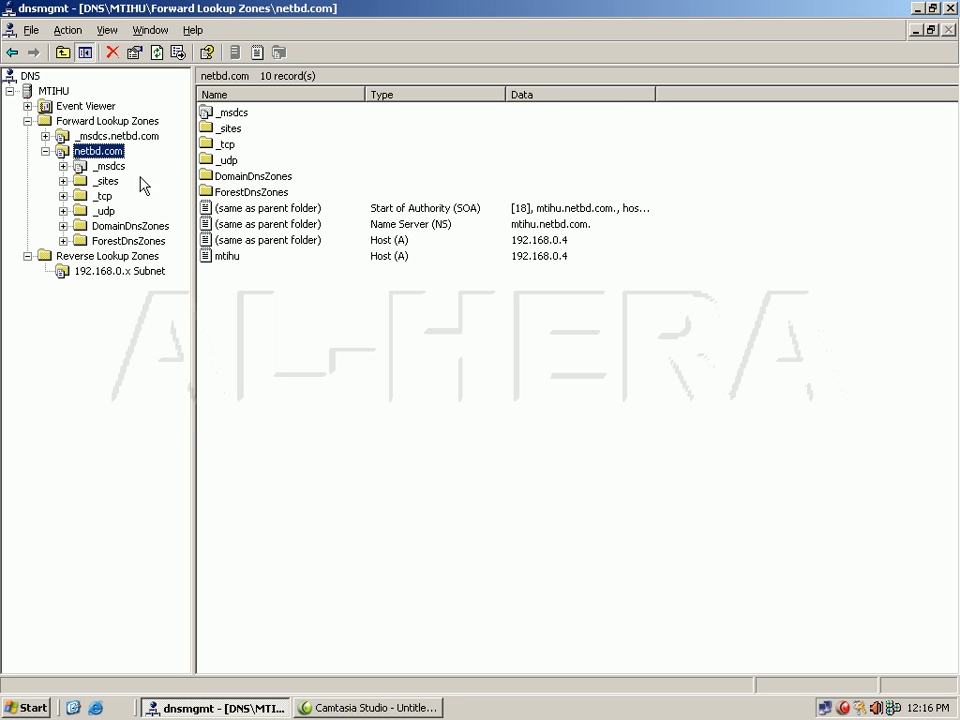
pyautogui.doubleClick(228, 256)
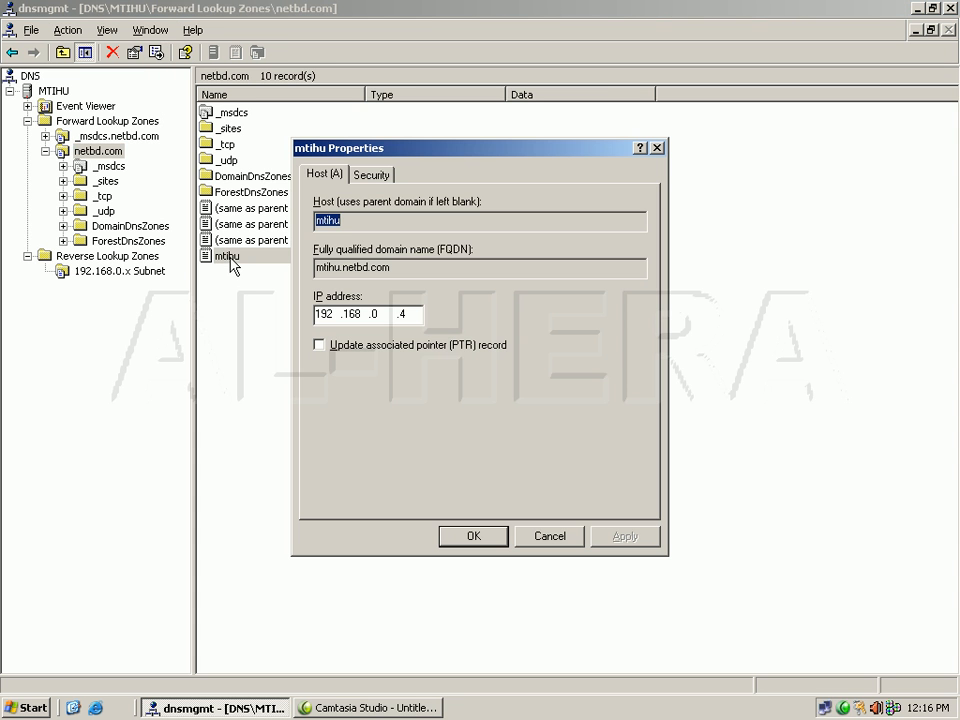
pyautogui.click(466, 540)
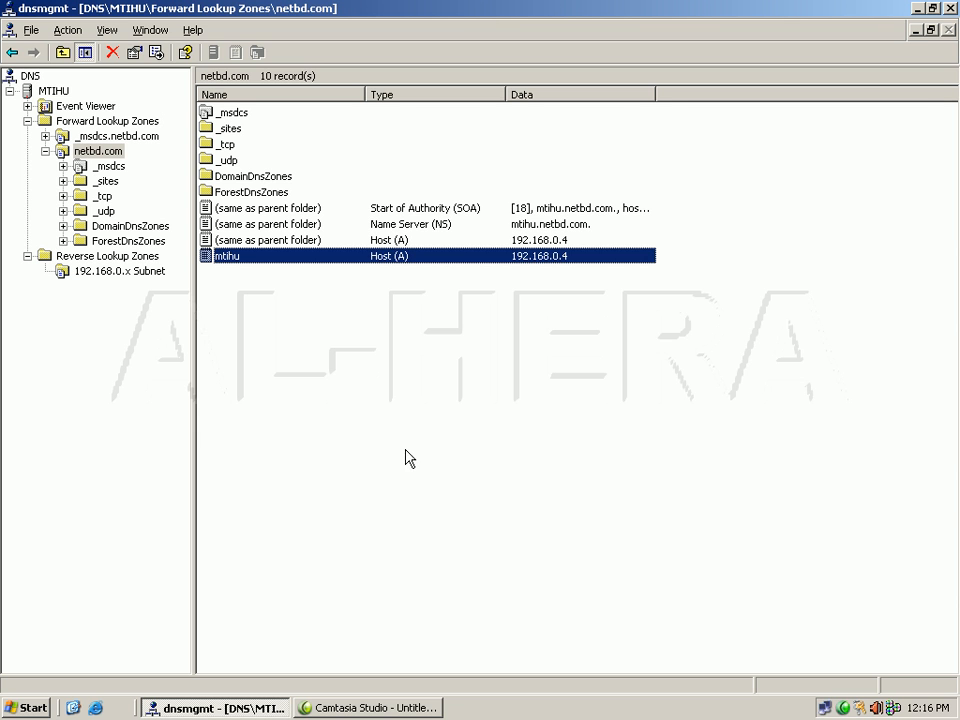
# Step: Start a new host (A) record named www in the netbd.com forward lookup zone
pyautogui.rightClick(284, 317)
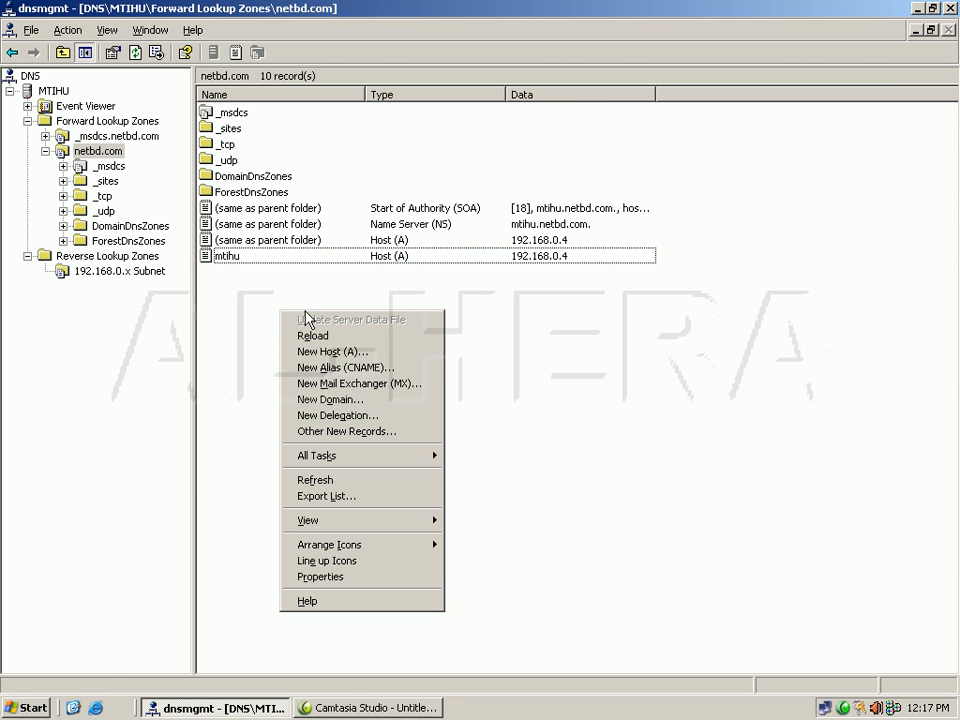
pyautogui.click(338, 364)
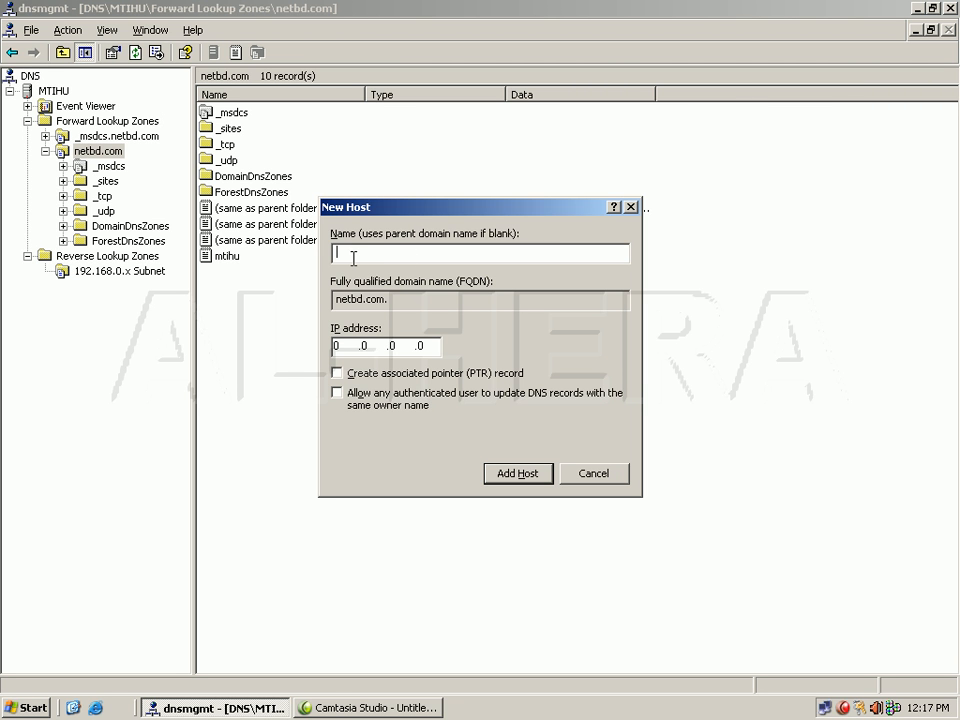
pyautogui.write('www')
# Step: Set the new www host's IP address to 192.168.0.4
pyautogui.click(345, 347)
pyautogui.write('192')
pyautogui.press('BackSpace')
pyautogui.press('BackSpace')
pyautogui.press('BackSpace')
pyautogui.press('BackSpace')
pyautogui.write('192 .')
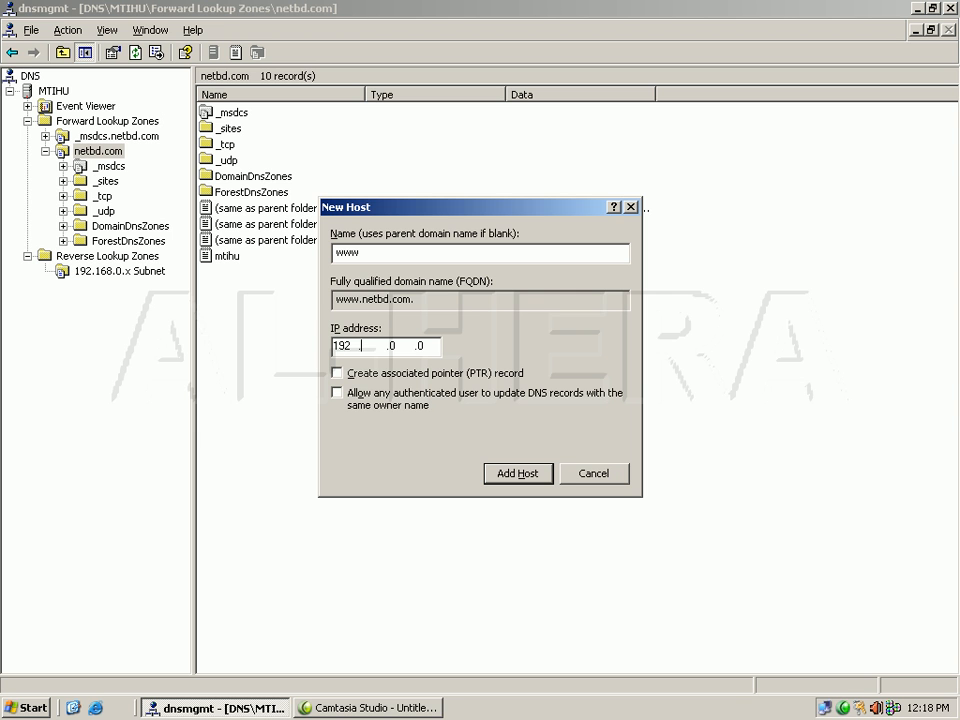
pyautogui.write('168 .0 .4')
# Step: Enable creation of the associated pointer (PTR) record, add the www host, and finish adding hosts
pyautogui.click(337, 374)
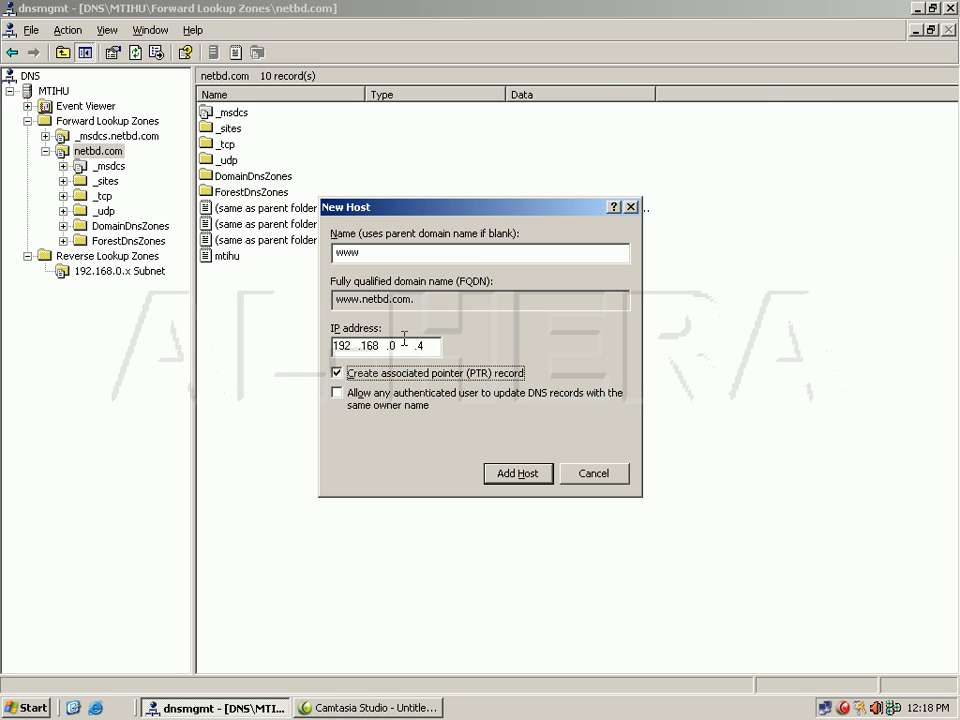
pyautogui.click(522, 475)
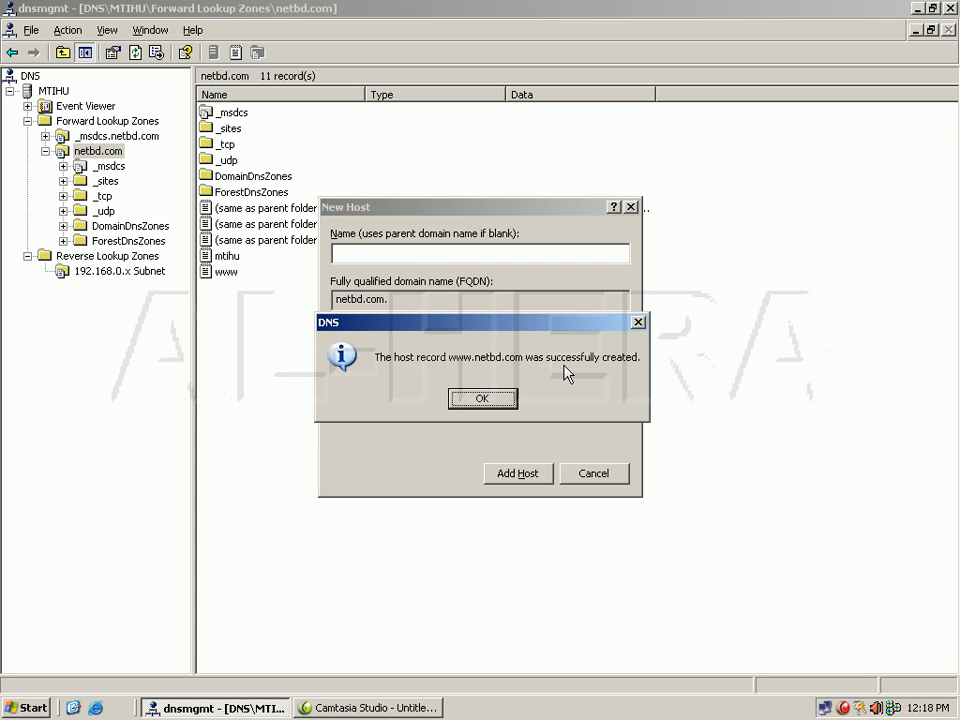
pyautogui.click(488, 403)
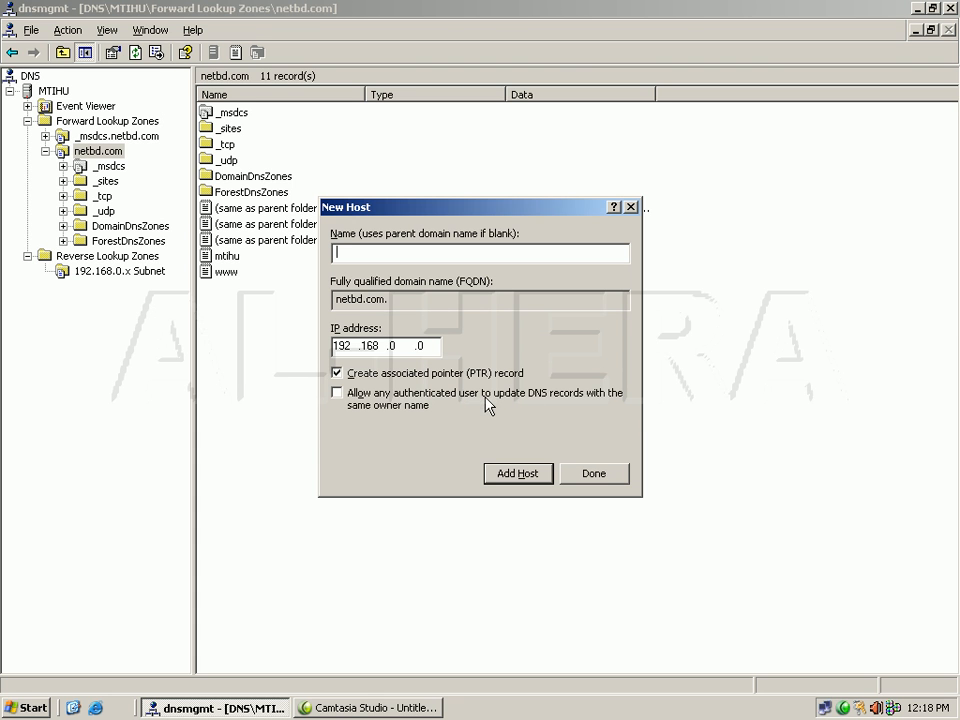
pyautogui.click(592, 474)
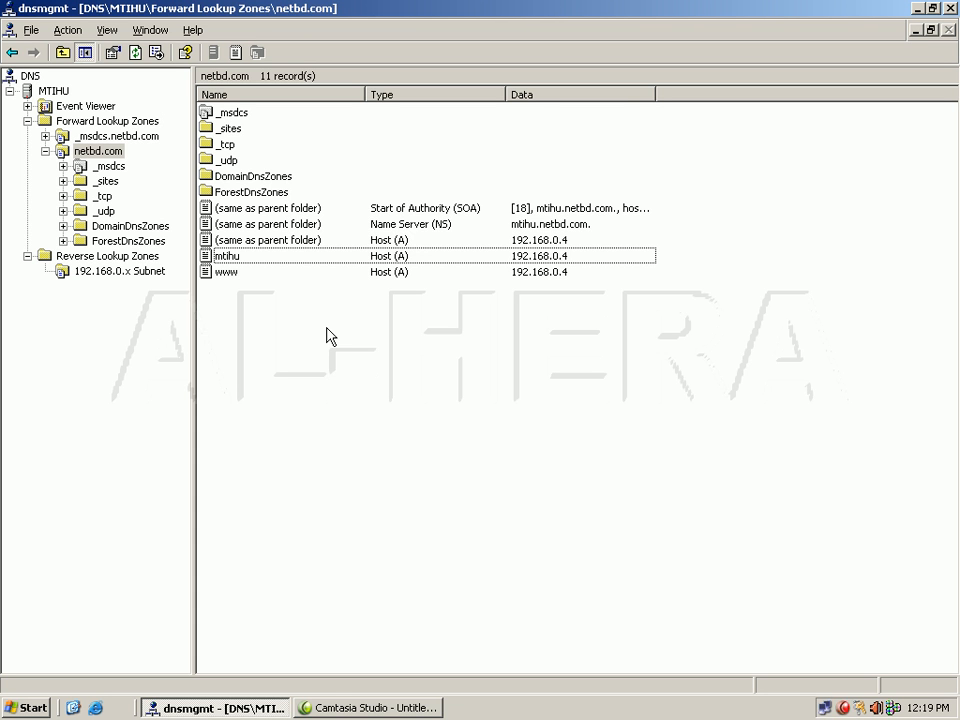
# Step: Check the IP address and preferred DNS server in the Local Area Connection's TCP/IP properties, leaving the settings as they are
pyautogui.doubleClick(825, 708)
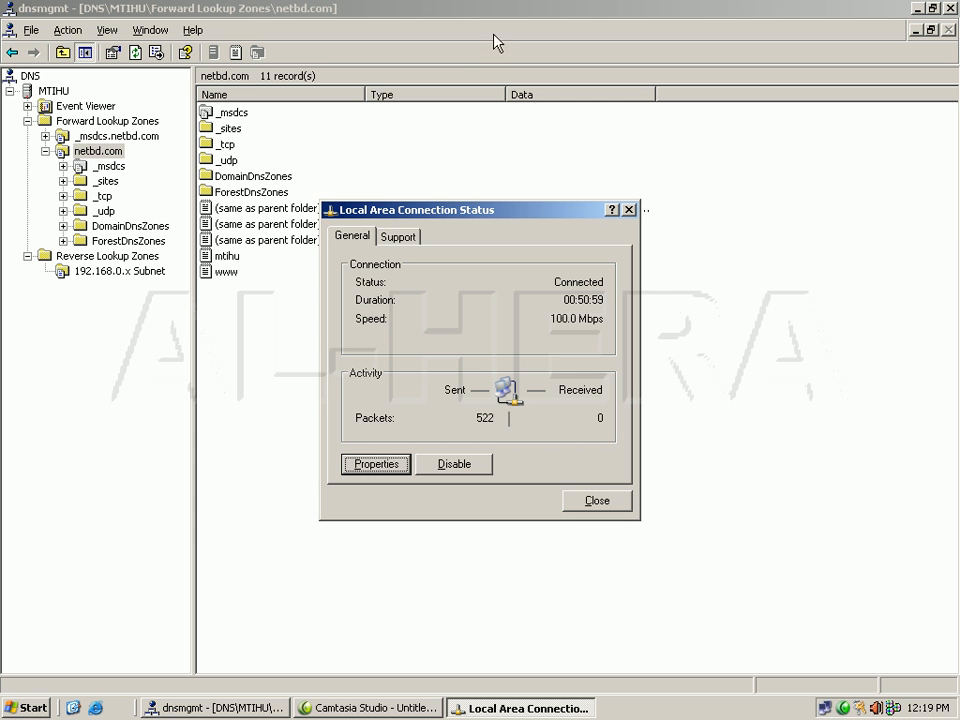
pyautogui.moveTo(541, 213); pyautogui.dragTo(532, 191)
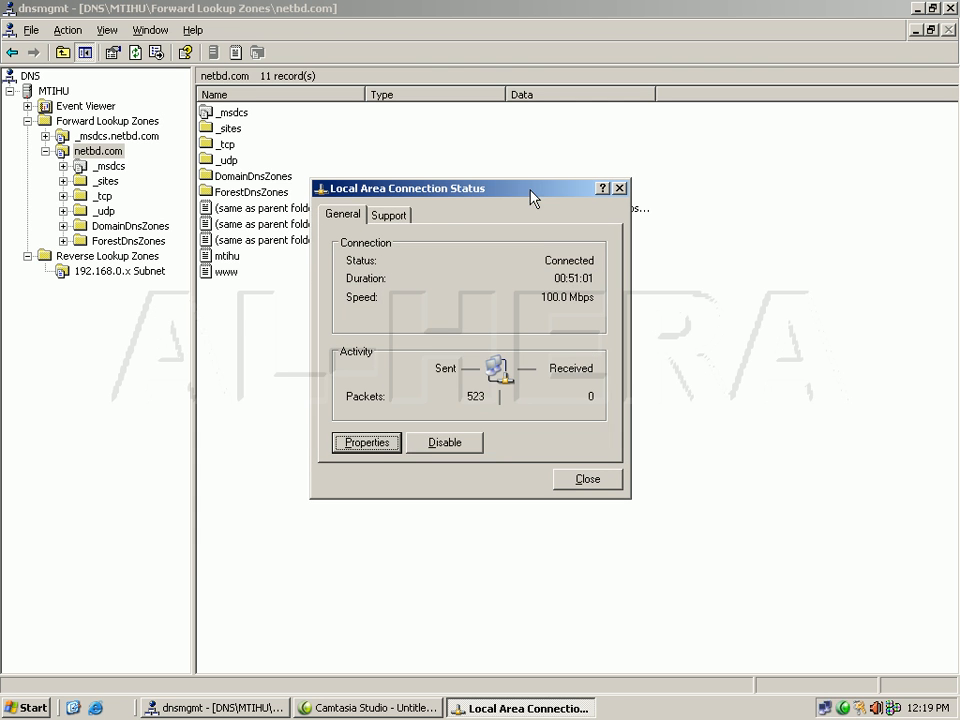
pyautogui.click(382, 447)
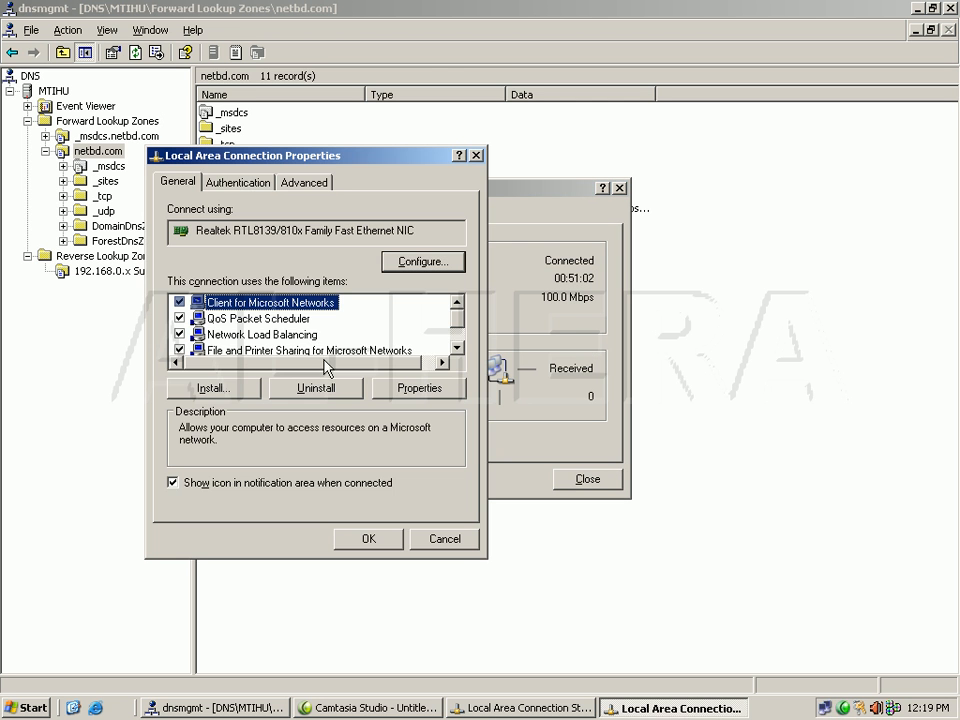
pyautogui.click(458, 334)
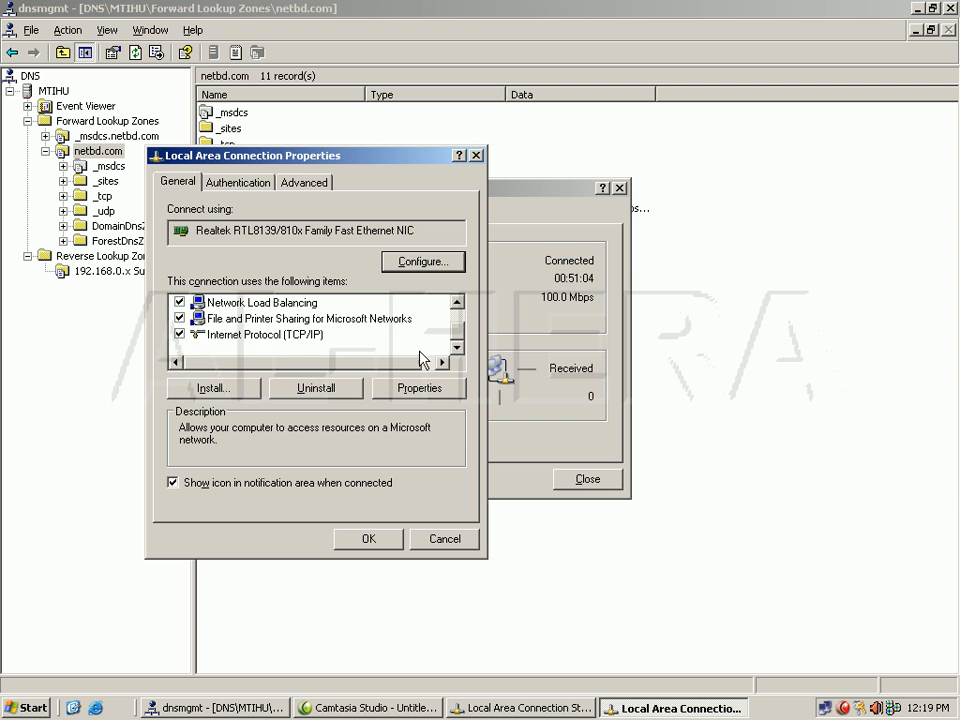
pyautogui.click(284, 335)
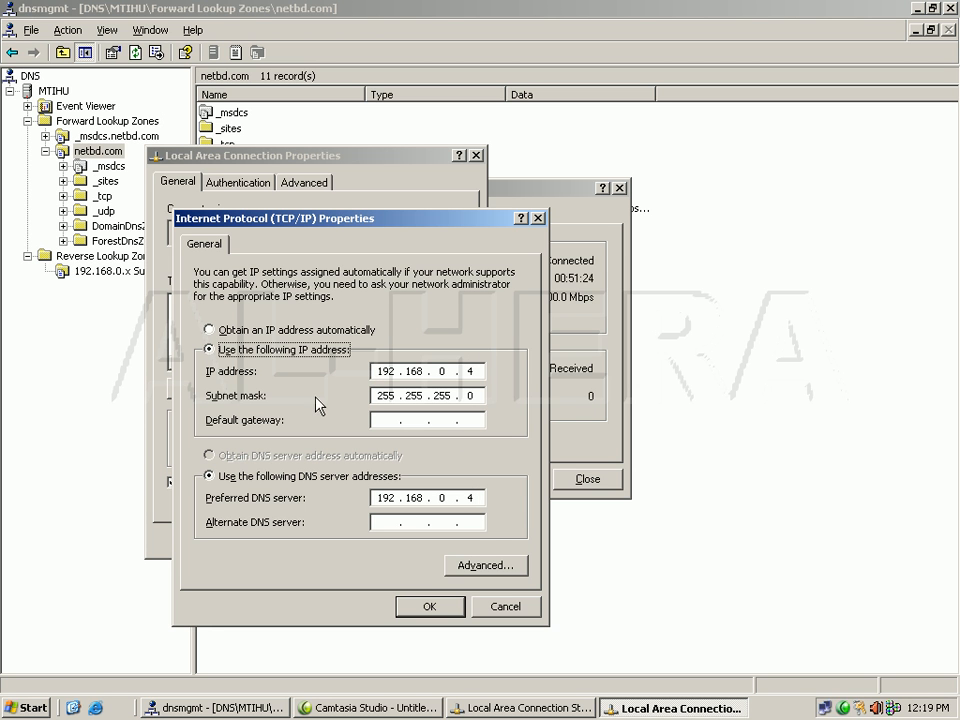
pyautogui.click(432, 606)
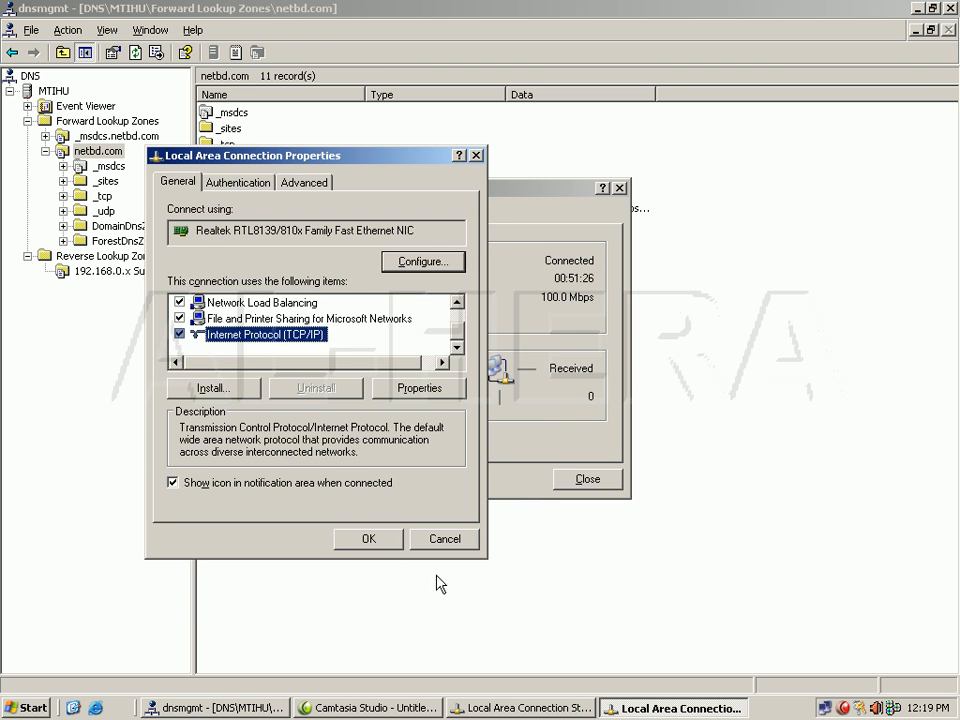
pyautogui.click(368, 538)
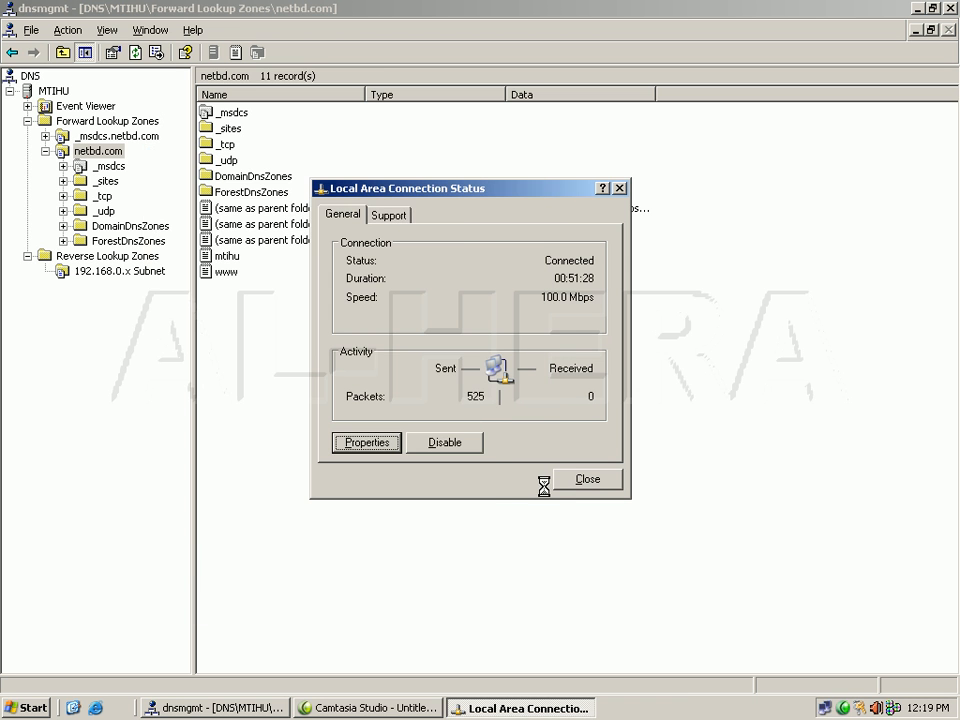
pyautogui.click(588, 480)
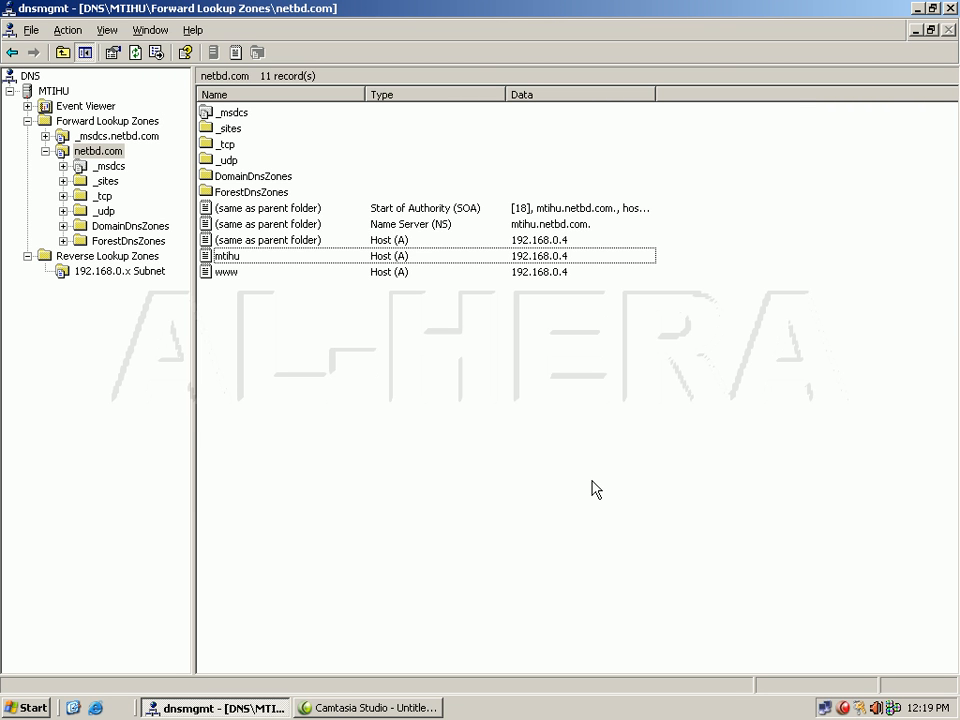
pyautogui.click(68, 32)
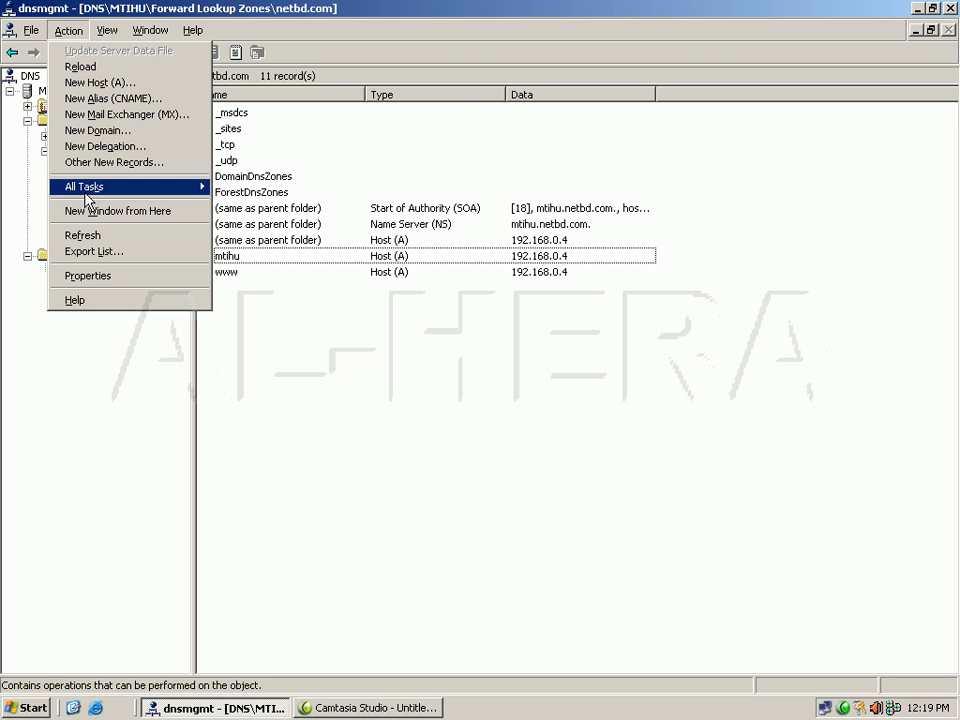
pyautogui.moveTo(95, 188)
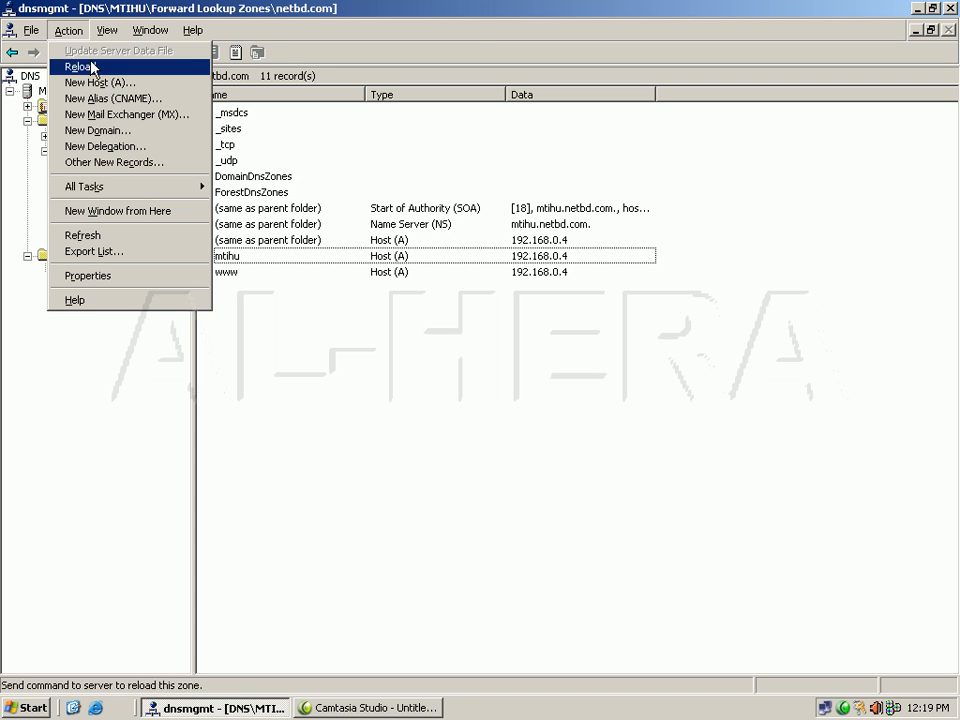
pyautogui.click(133, 66)
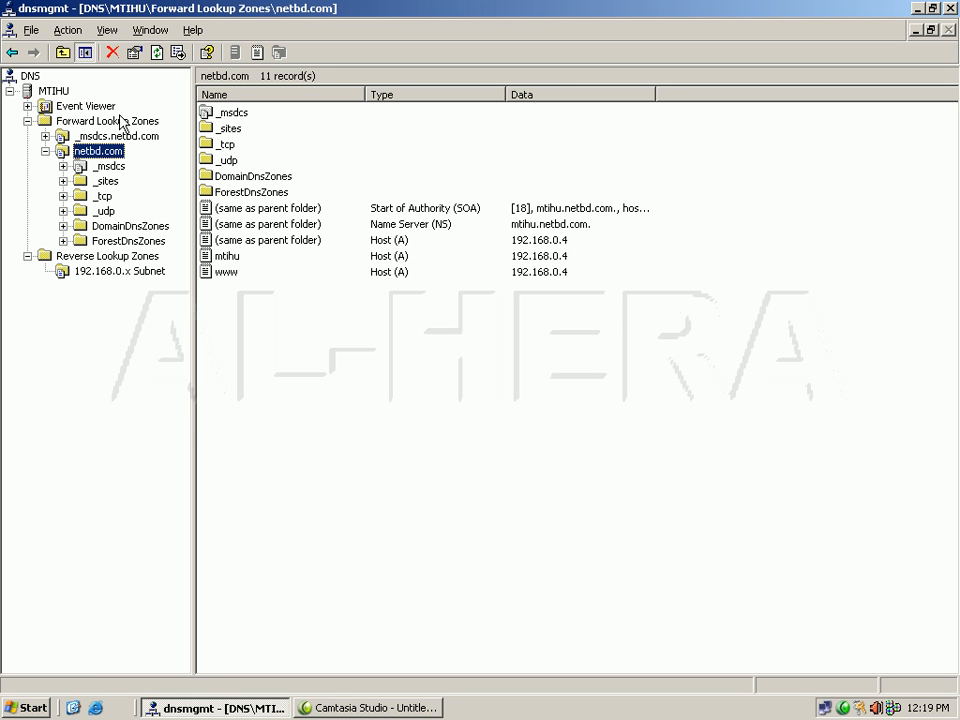
pyautogui.rightClick(87, 155)
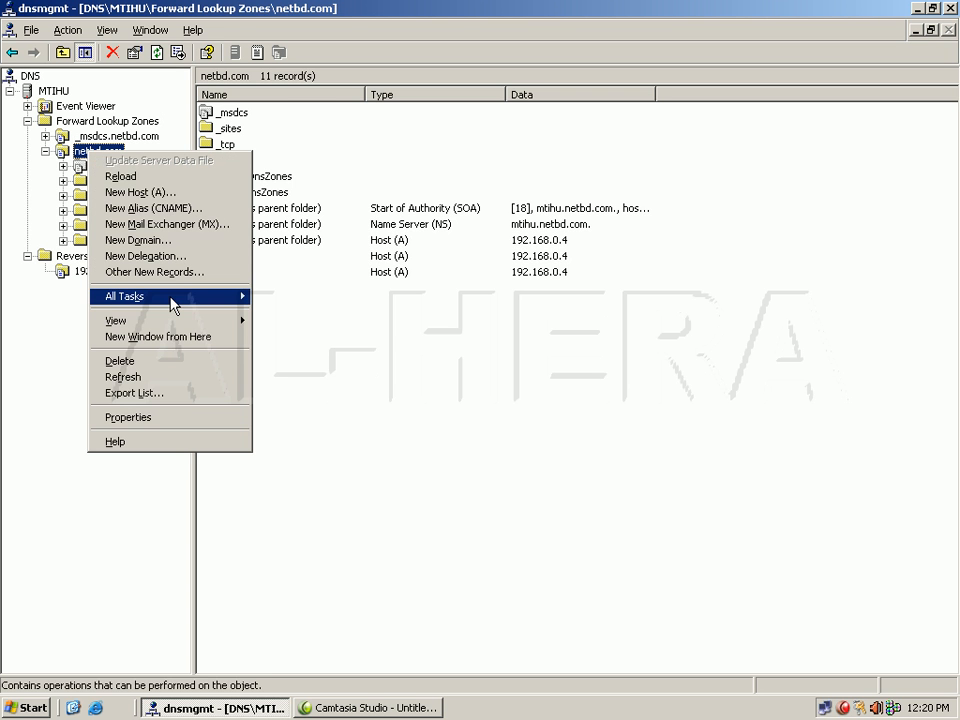
pyautogui.click(47, 294)
# Step: Restart the DNS service on the MTIHU server
pyautogui.click(50, 94)
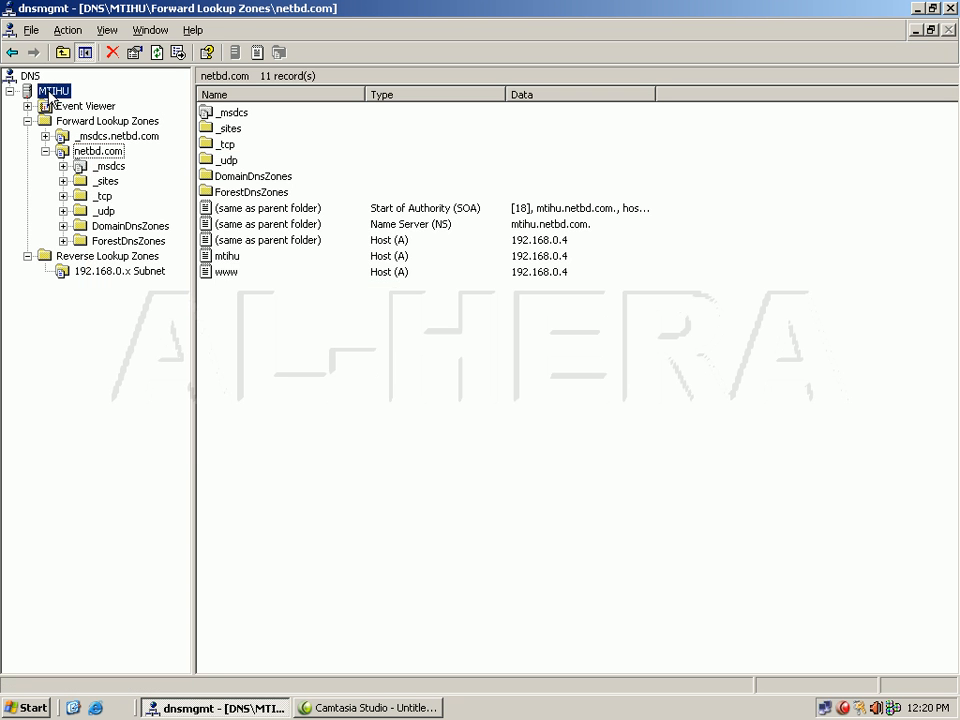
pyautogui.rightClick(50, 97)
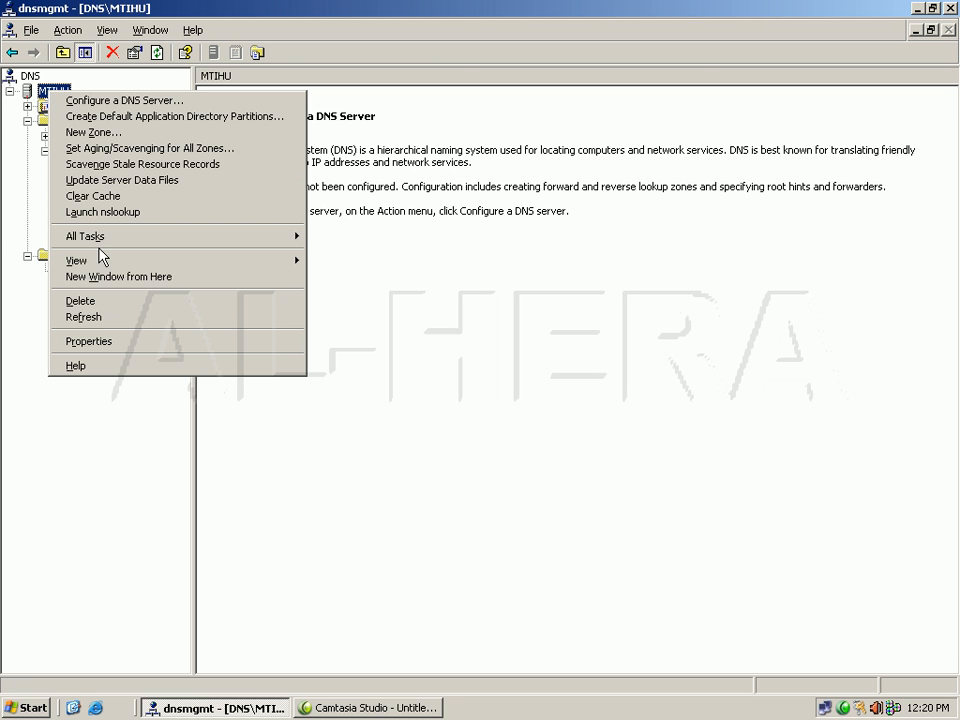
pyautogui.moveTo(101, 240)
pyautogui.click(103, 441)
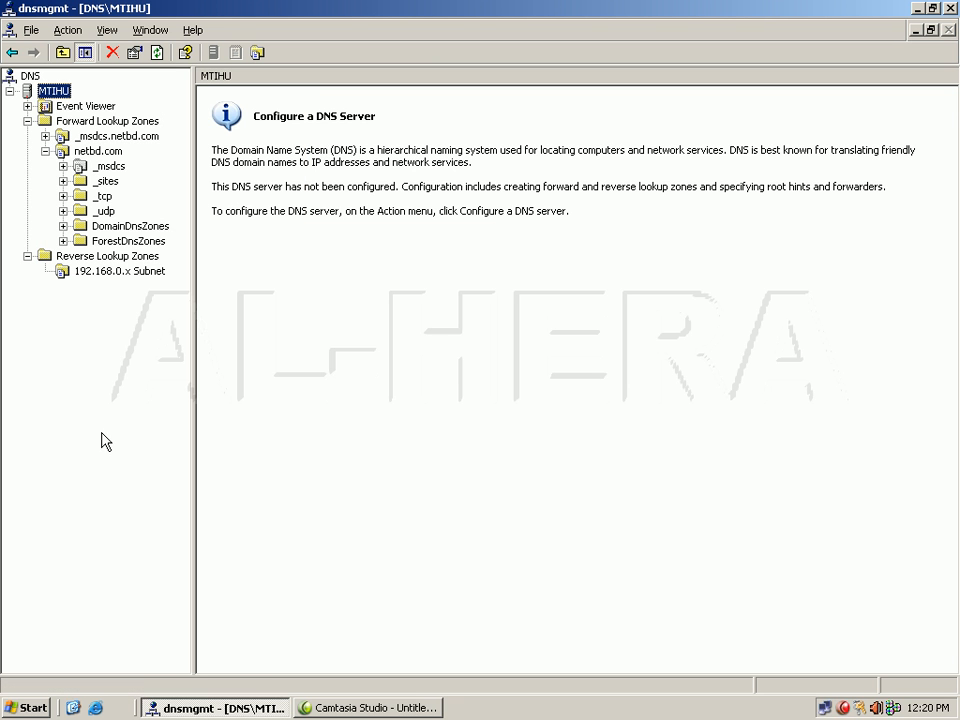
pyautogui.rightClick(51, 94)
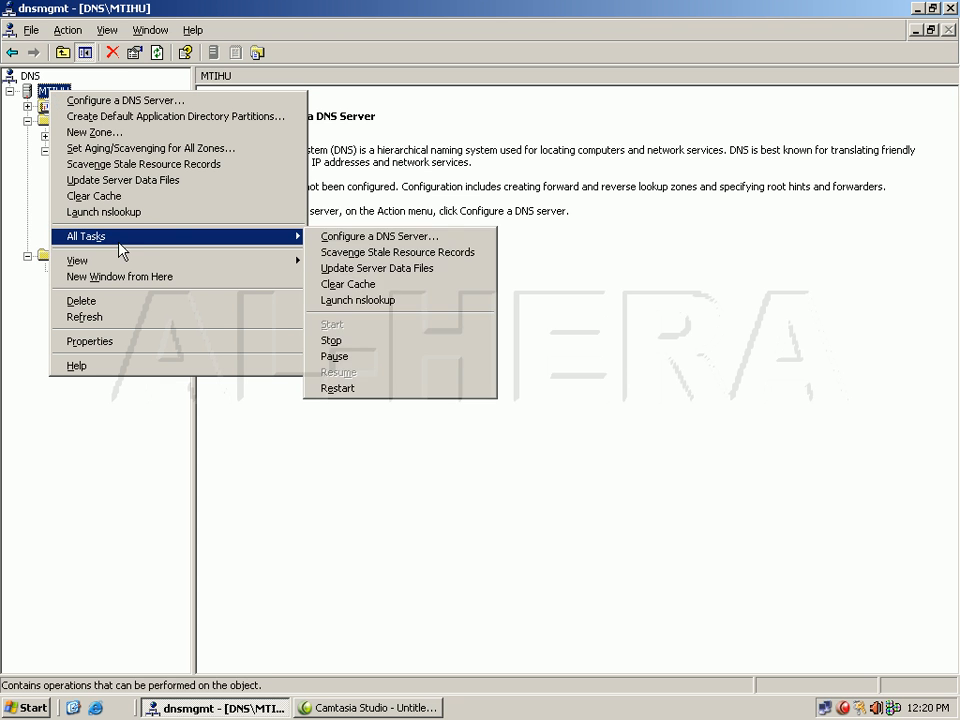
pyautogui.moveTo(180, 248)
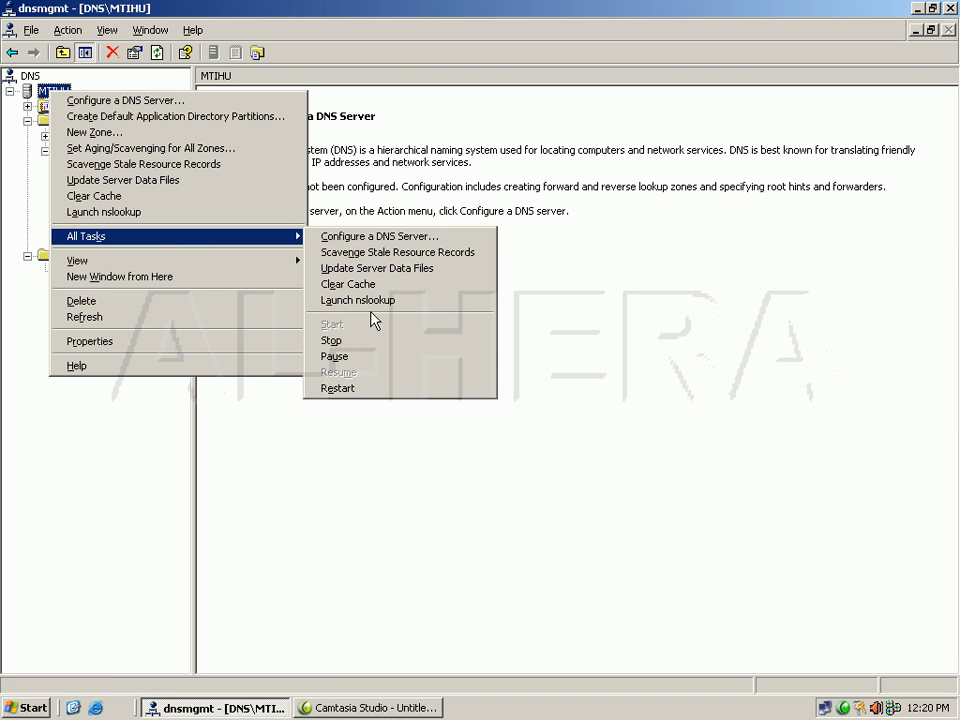
pyautogui.click(338, 388)
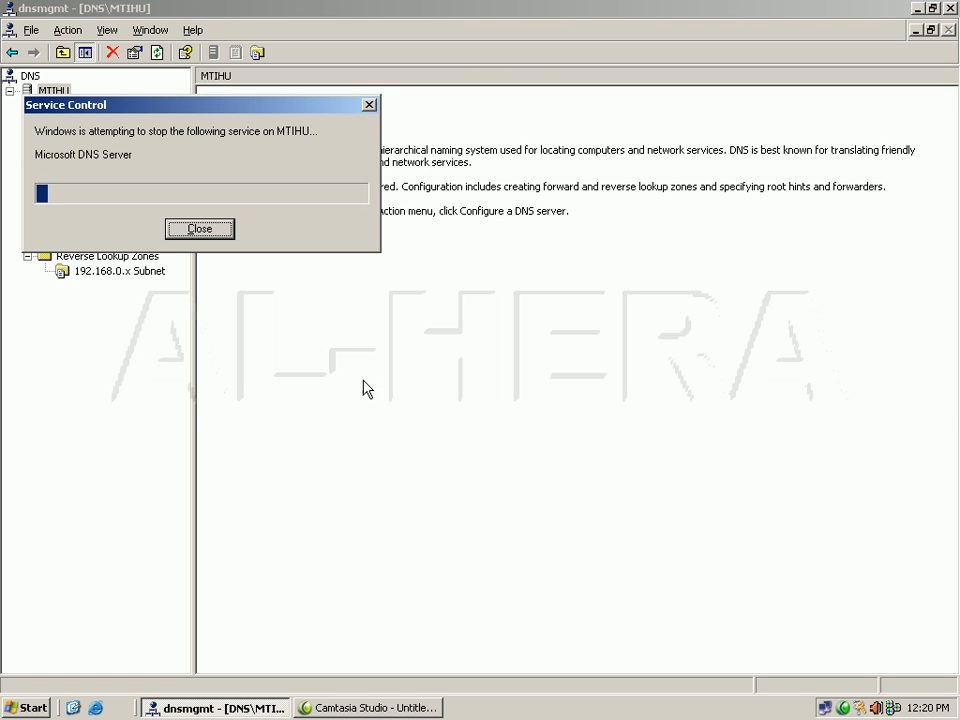